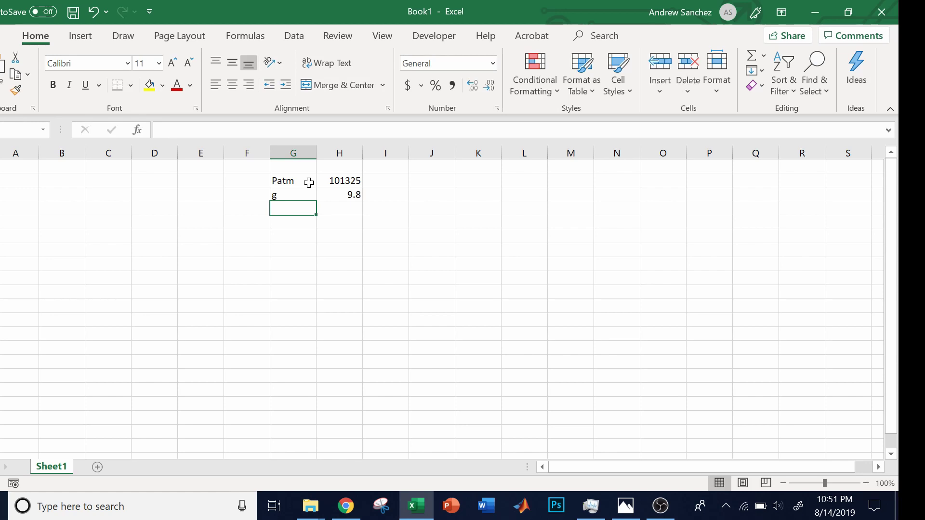
Step: Add a rho constant with the value 1000 below the existing constants
text(rho)
key(Tab)
text(1000)
key(Up)
key(Up)
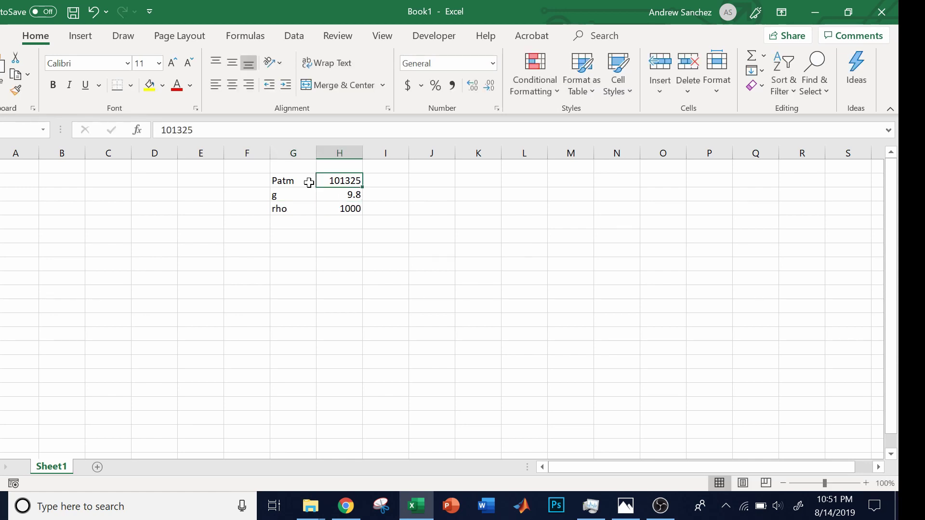
Step: Enter the units N/m^2, m/s^2 and kg/m^3 beside Patm, g and rho
key(Right)
text(N/m^2)
key(Return)
text(m/s^2)
key(Return)
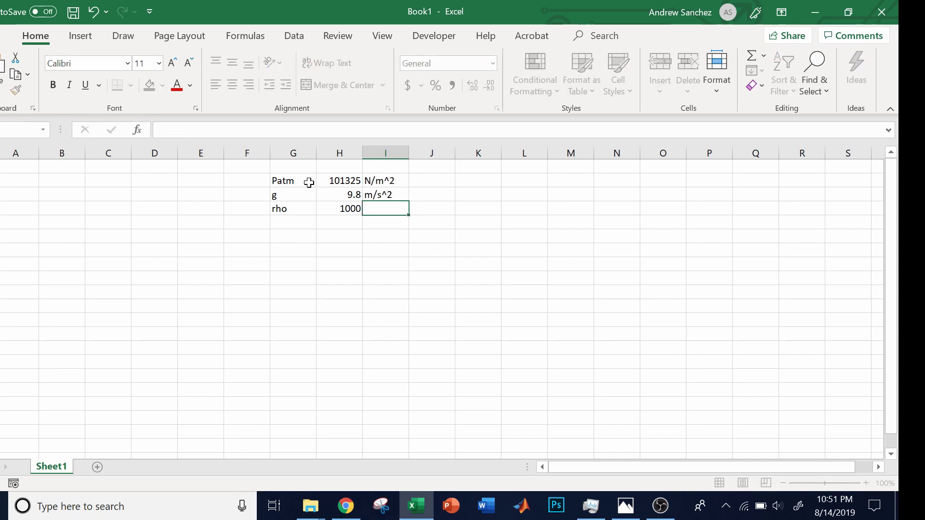
text(kg/m)
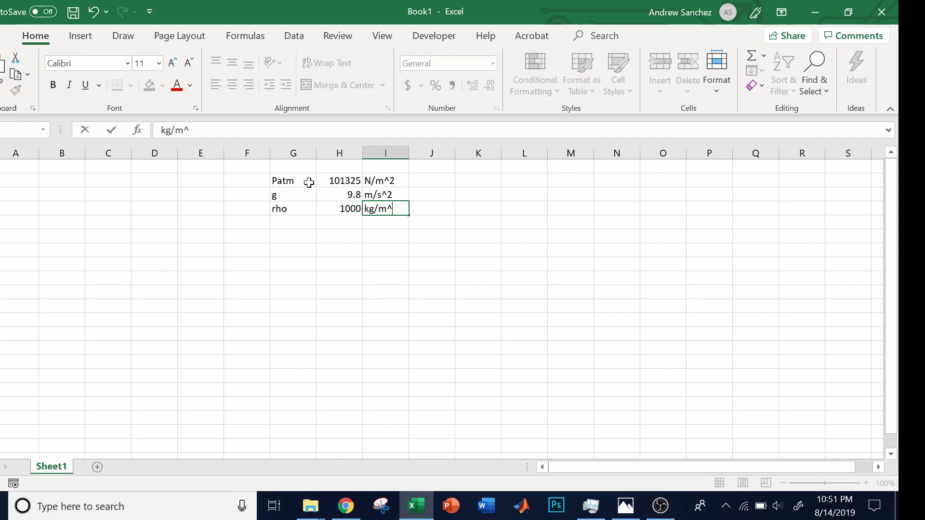
text(^3)
key(Return)
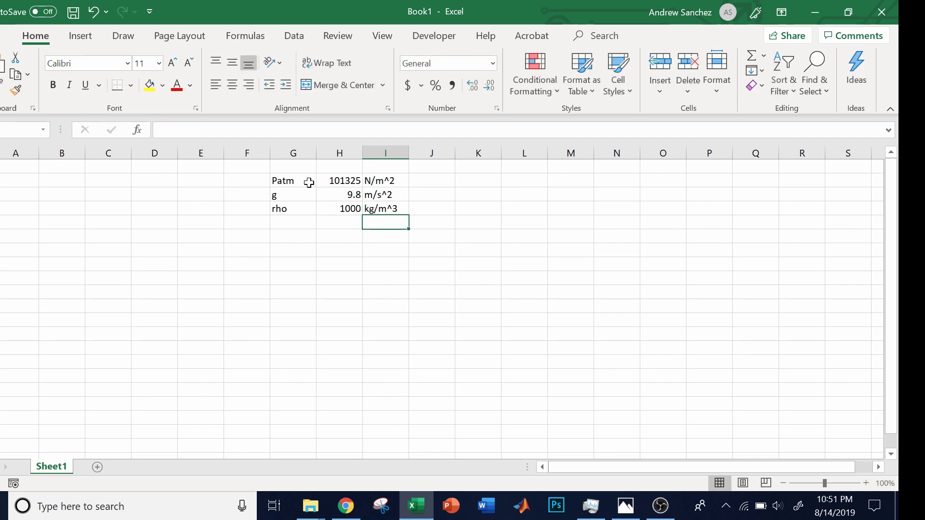
Step: Add a depth row labelled h with the value 100
key(Up)
key(Left)
key(Left)
key(Down)
text(h)
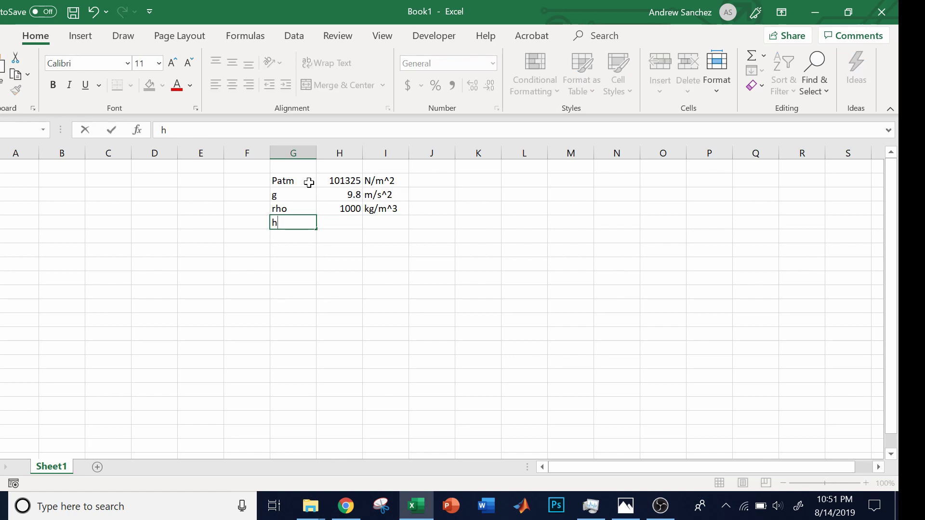
key(Right)
text(100)
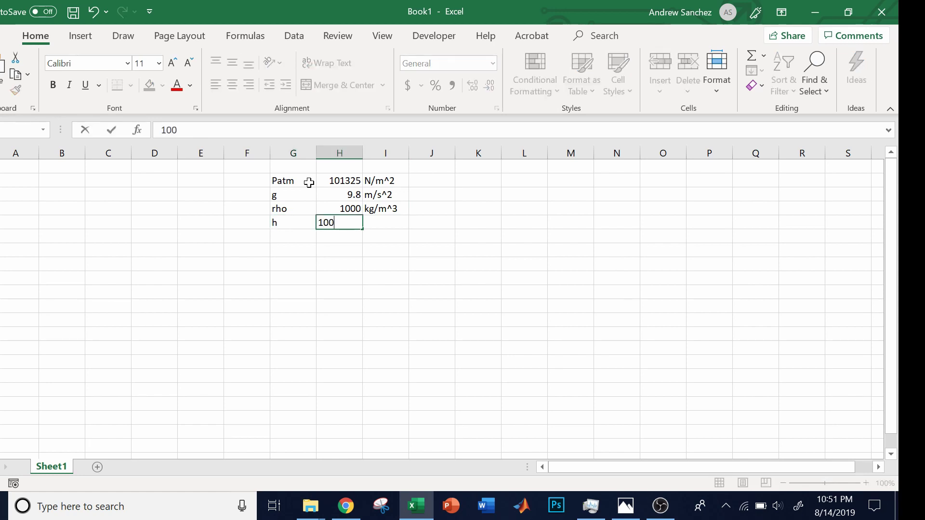
key(Right)
Step: Set the unit beside h to m
text(m/s^2)
key(Return)
key(Left)
key(Left)
key(Up)
key(Right)
key(Right)
key(F2)
key(shift+Left)
key(shift+Left)
key(shift+Left)
key(shift+Left)
key(BackSpace)
key(Return)
key(Left)
key(Left)
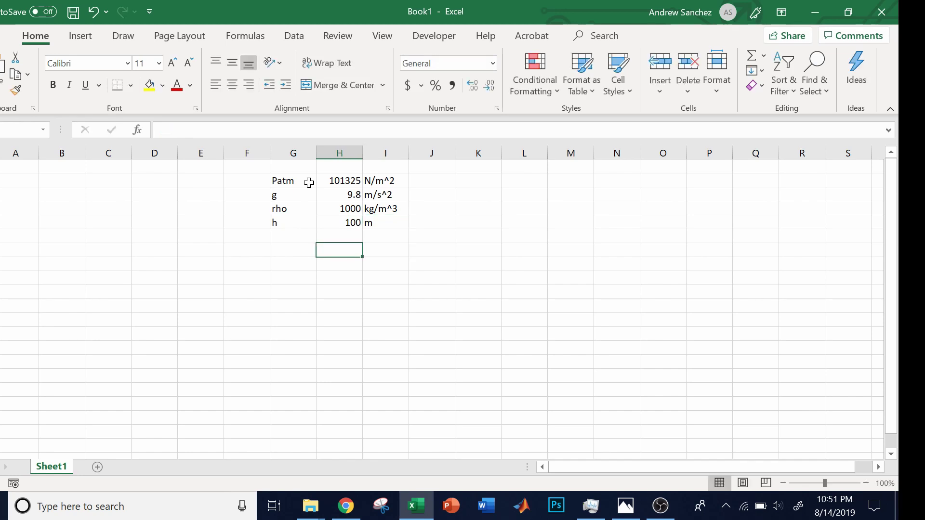
text(P)
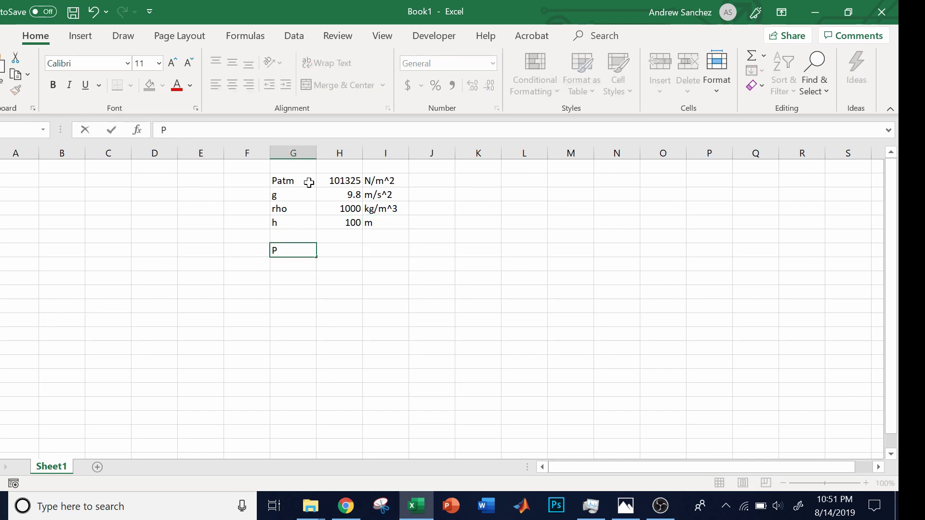
text(*)
Step: Label the new row P(h)
key(BackSpace)
text((h))
key(Tab)
Step: Enter =H2+H4*H3*H5 beside the P(h) label, giving 1081325
text(=)
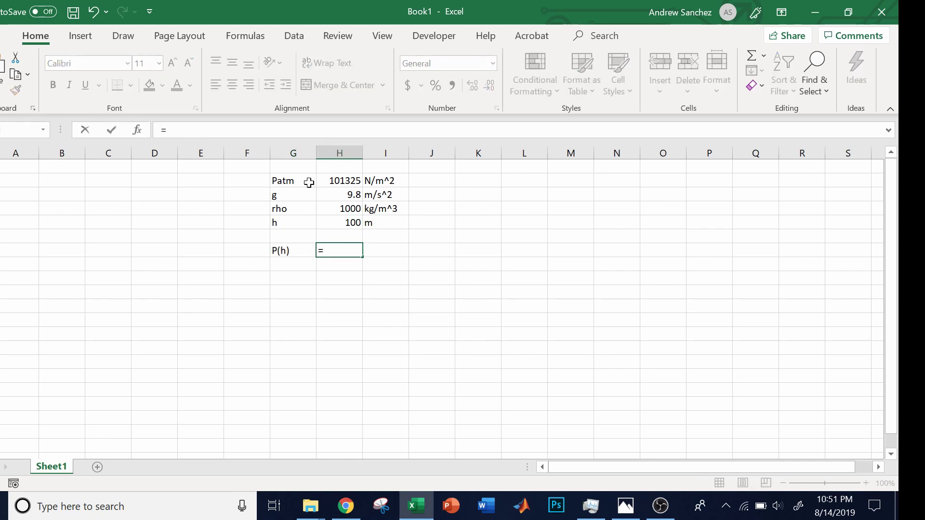
click(330, 183)
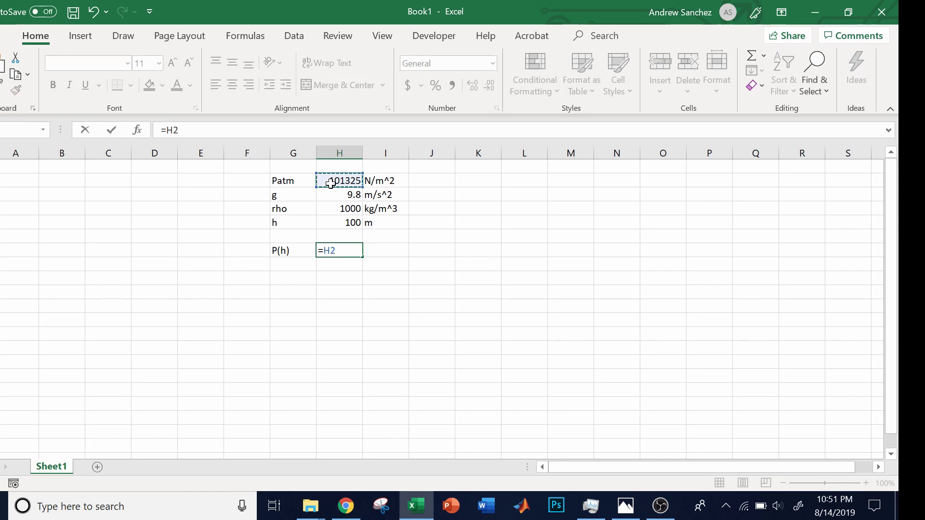
text(+)
click(347, 208)
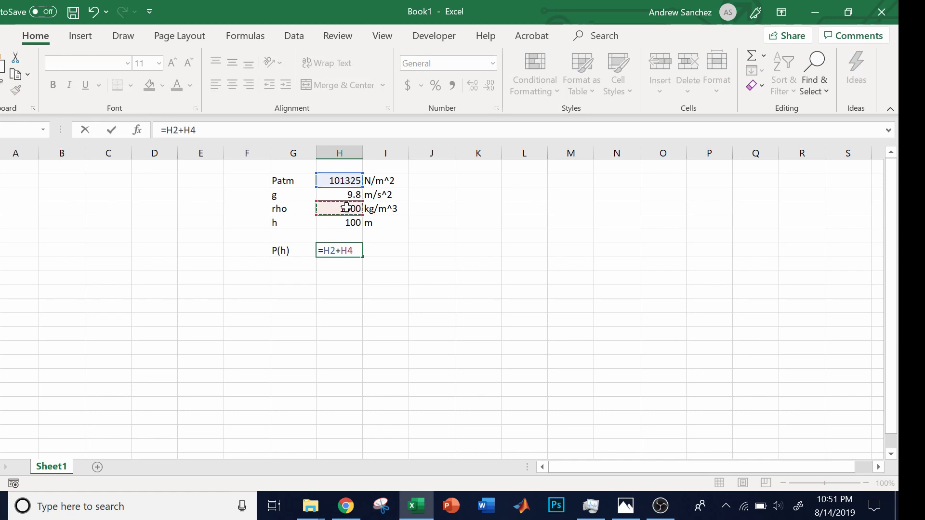
text(*)
click(344, 195)
text(*)
click(342, 220)
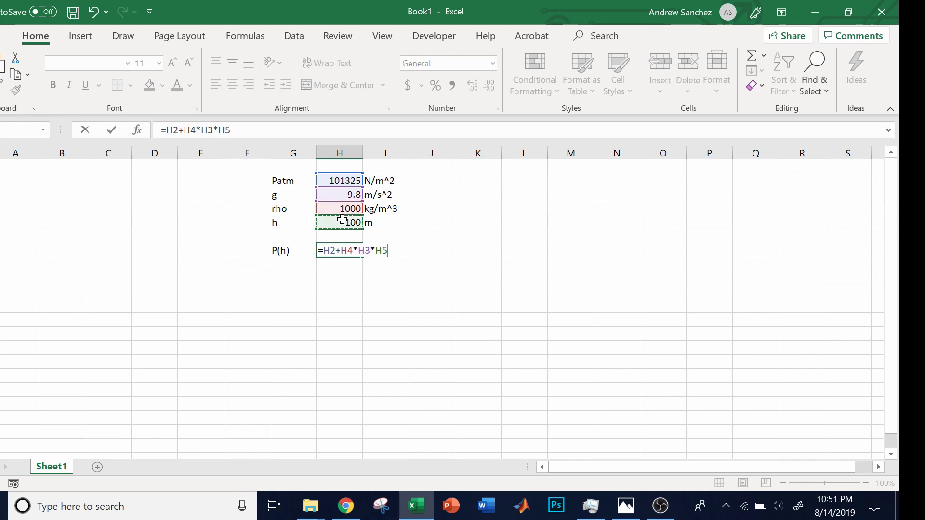
key(Return)
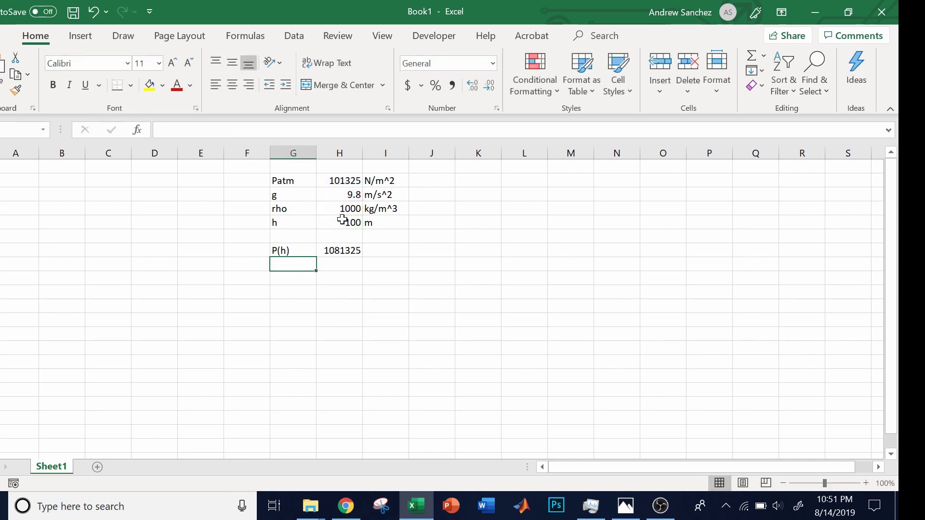
click(342, 221)
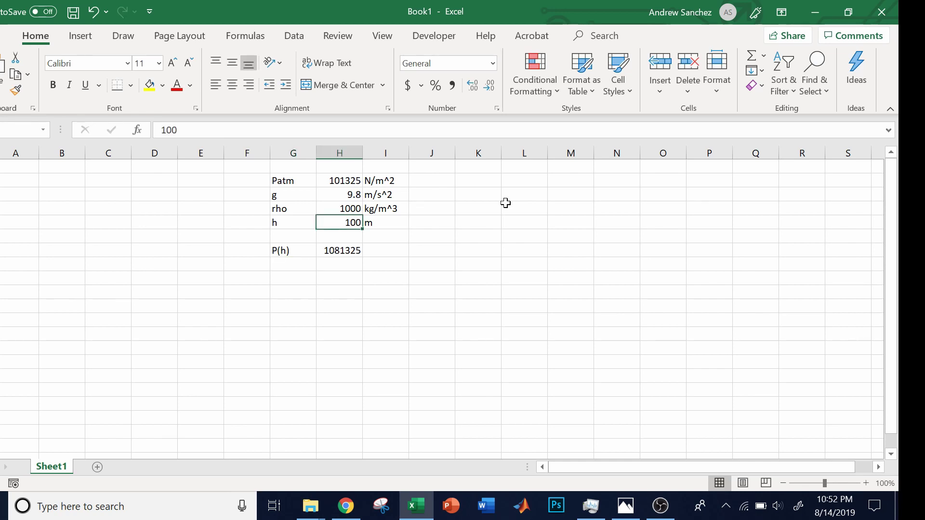
Step: Change the depth h to 50, then to 1000, so P(h) shows 9901325
text(50)
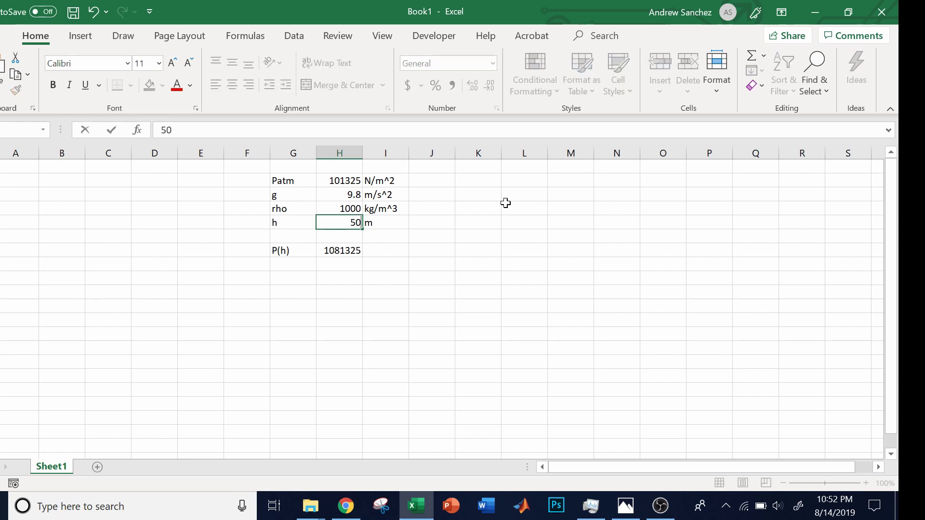
key(Return)
key(Up)
text(1000)
key(Return)
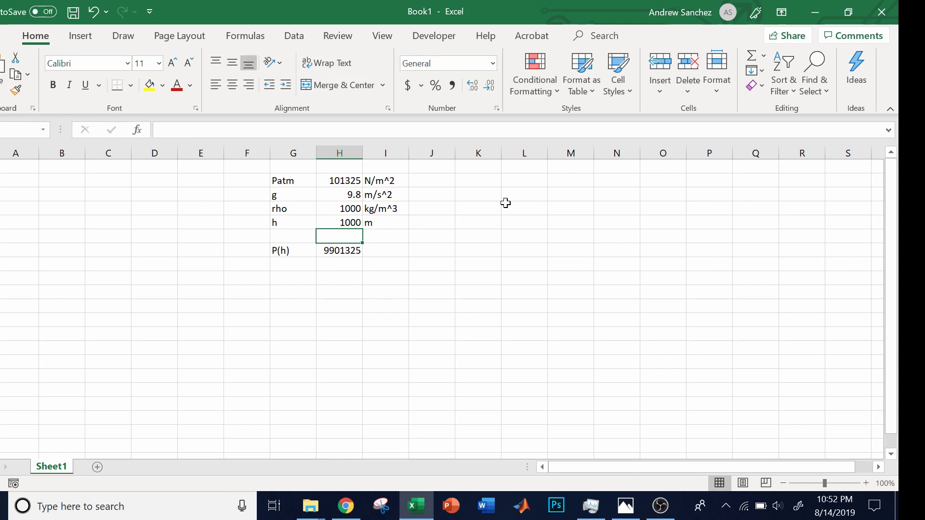
click(483, 176)
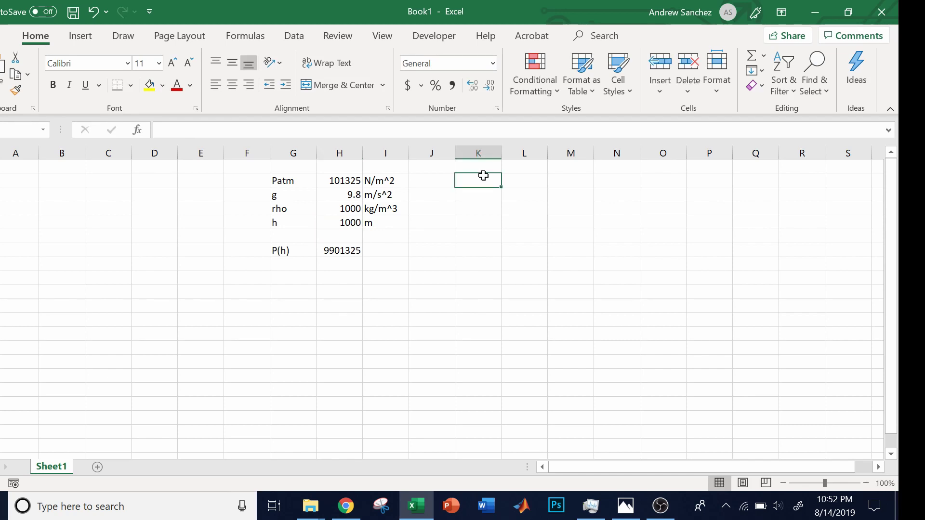
Step: Head column K with h and enter the depths 0, 10 and 20
text(h)
key(Return)
text(1)
key(Return)
key(Up)
text(0)
key(Return)
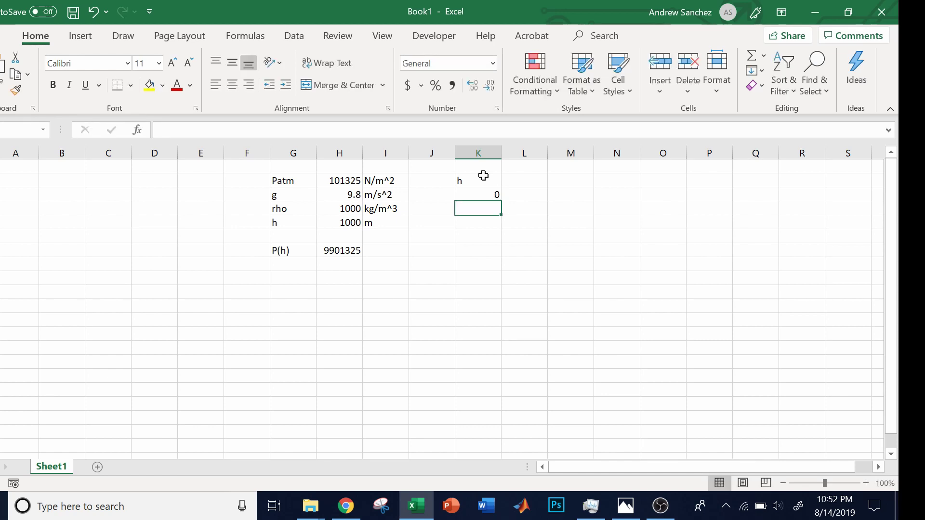
text(10)
key(Return)
text(20)
key(Return)
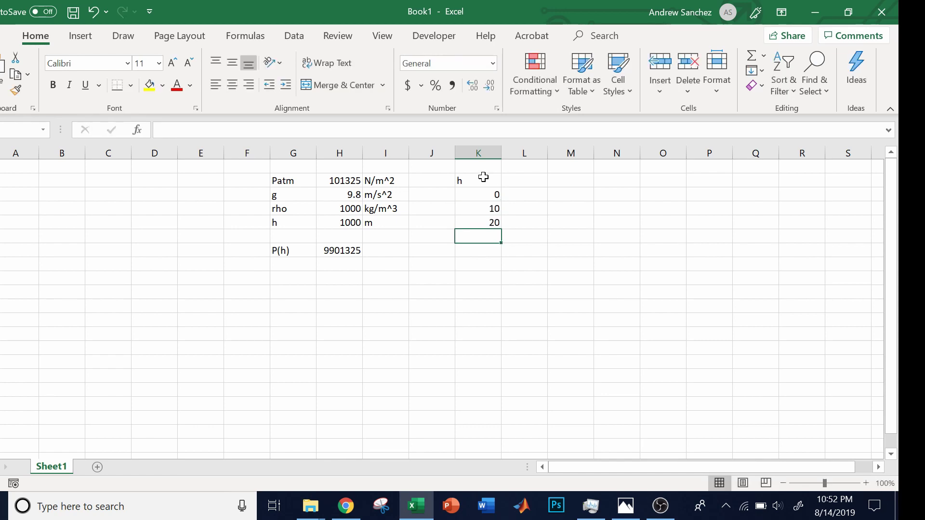
Step: Extend the depth series down column K in steps of 10
click(486, 208)
shift+click(491, 223)
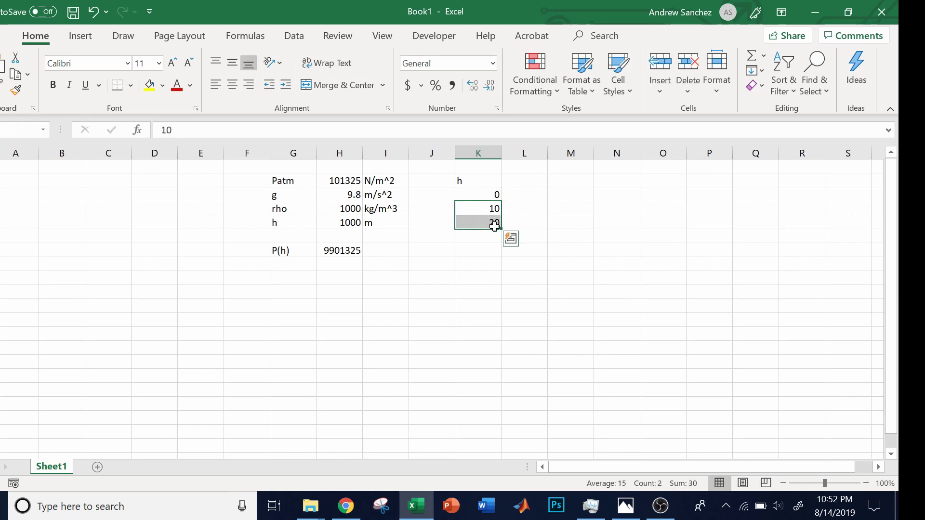
drag(500, 227, 491, 452)
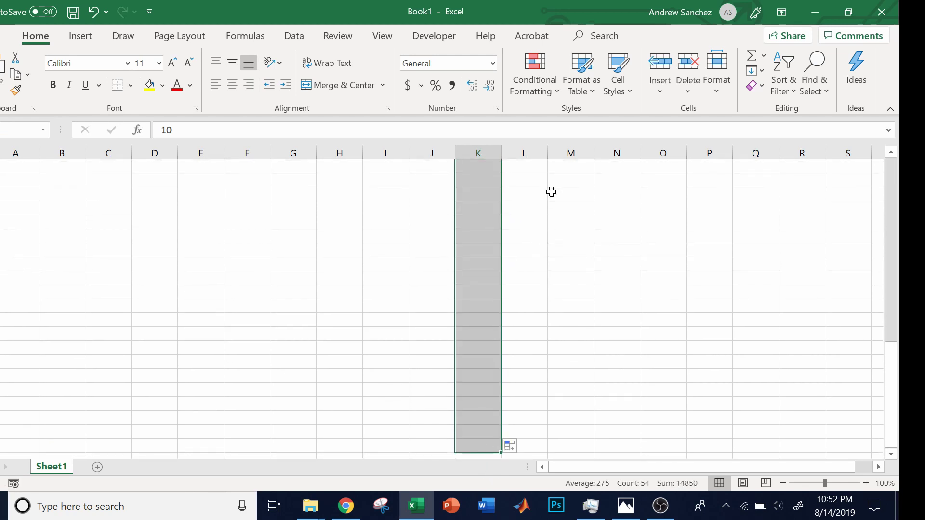
scroll(528, 272, up, 12)
click(513, 207)
click(510, 194)
click(509, 180)
Step: Head column L with P(h) and enter =$H$2+$H$4*$H$3*K3 for depth 0
text(P)
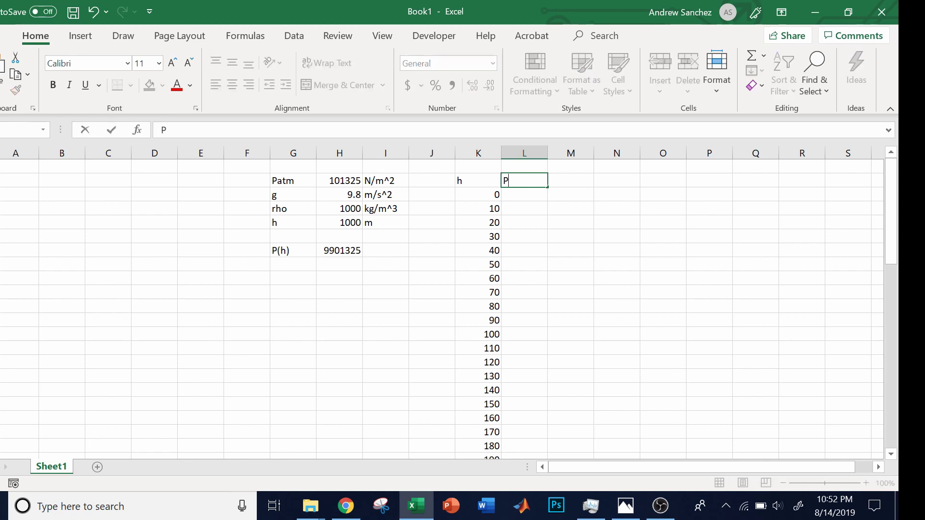
text((h))
key(Return)
text(=)
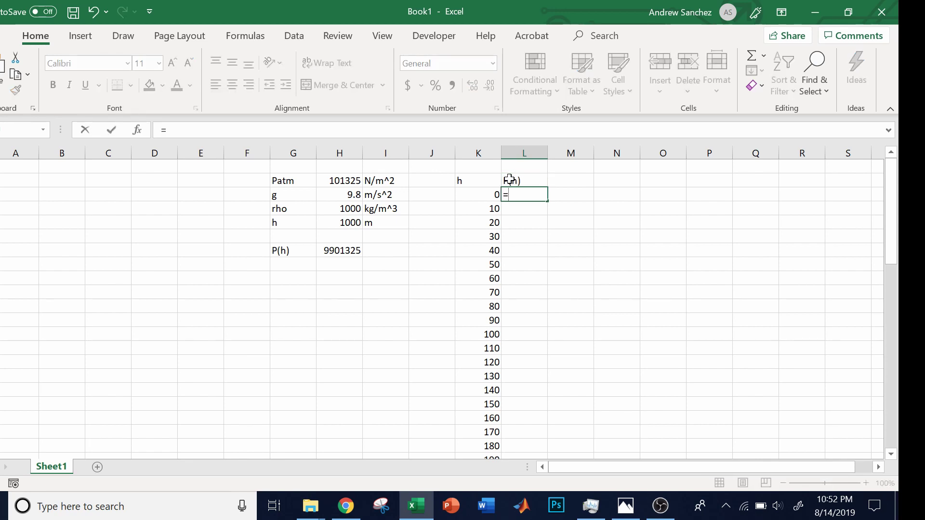
click(340, 183)
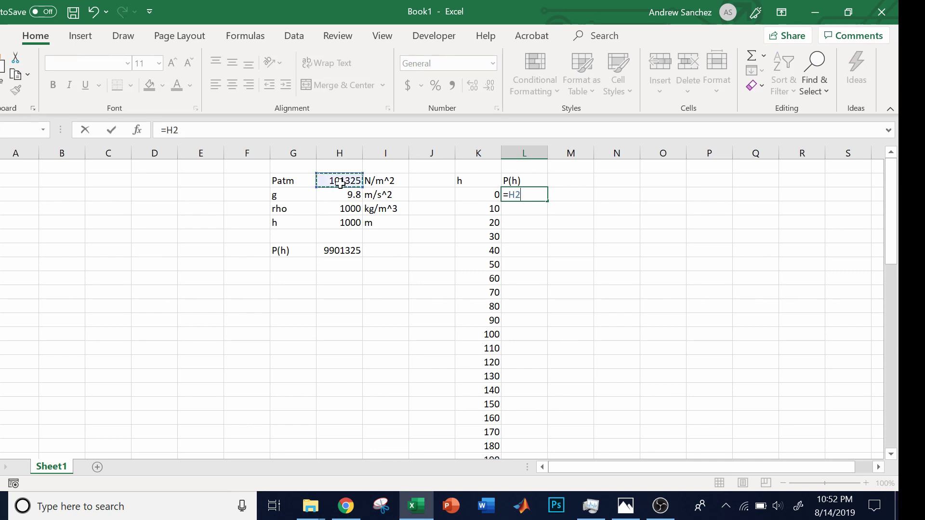
key(F4)
text(+)
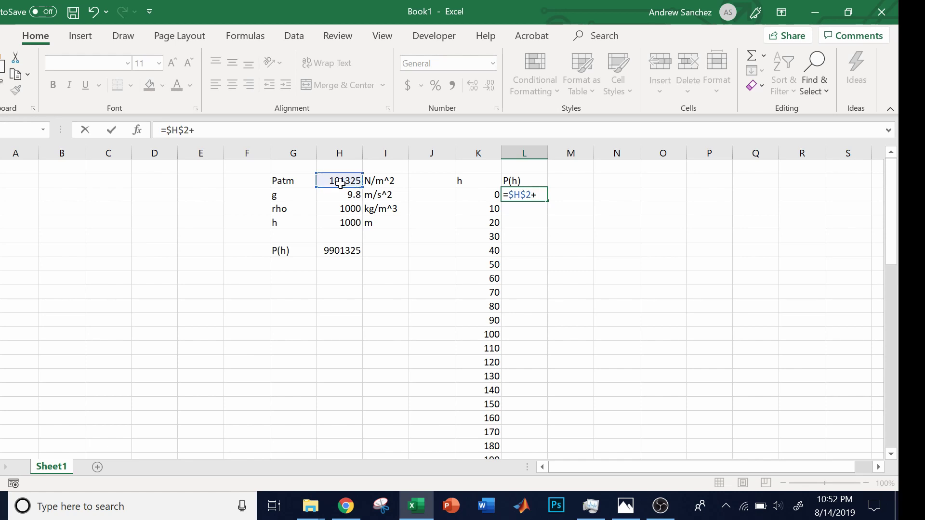
click(348, 208)
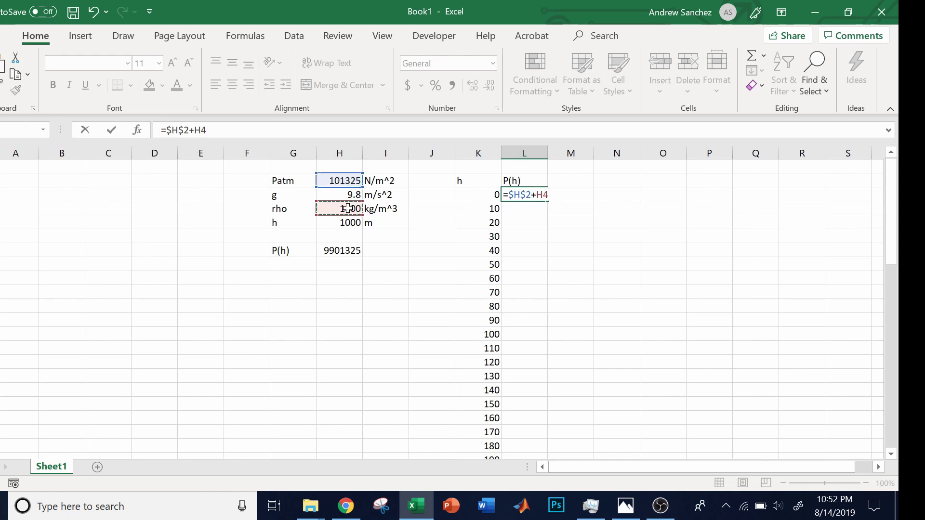
key(F4)
text(*)
click(344, 195)
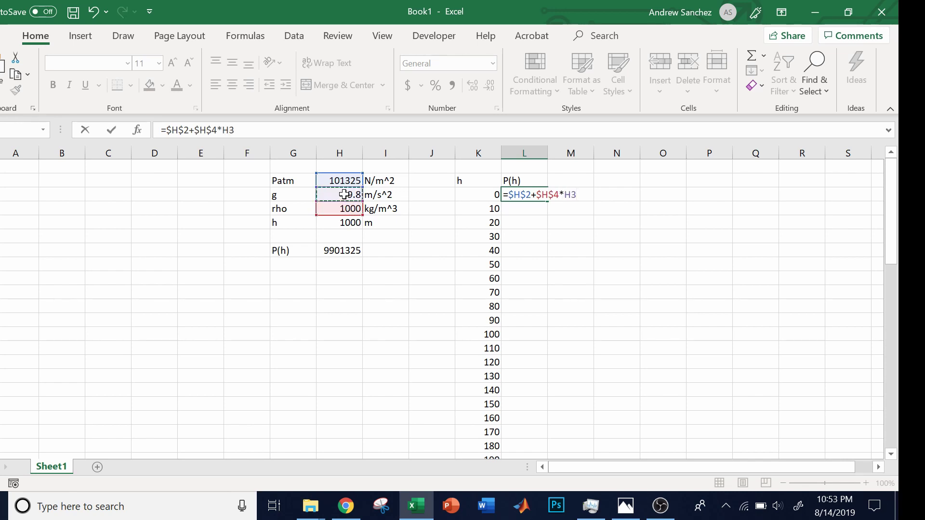
key(F4)
text(*)
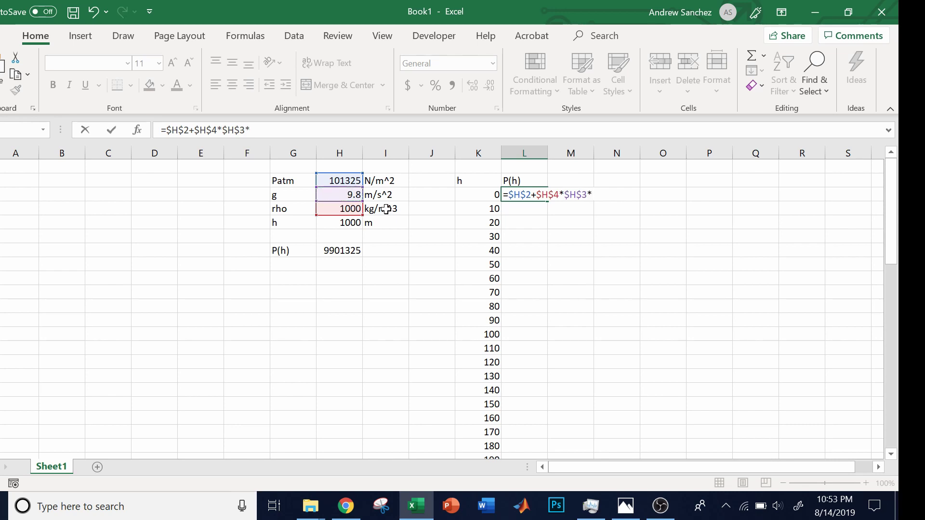
click(472, 196)
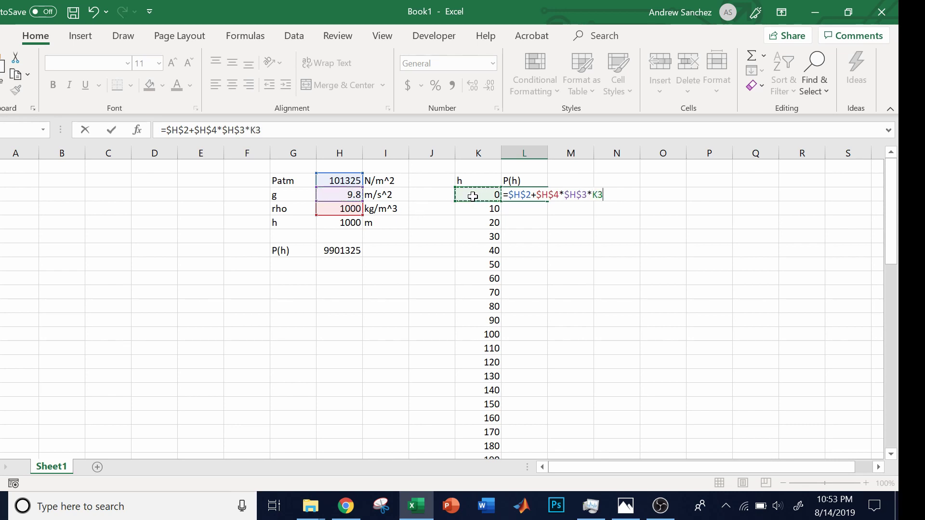
key(Return)
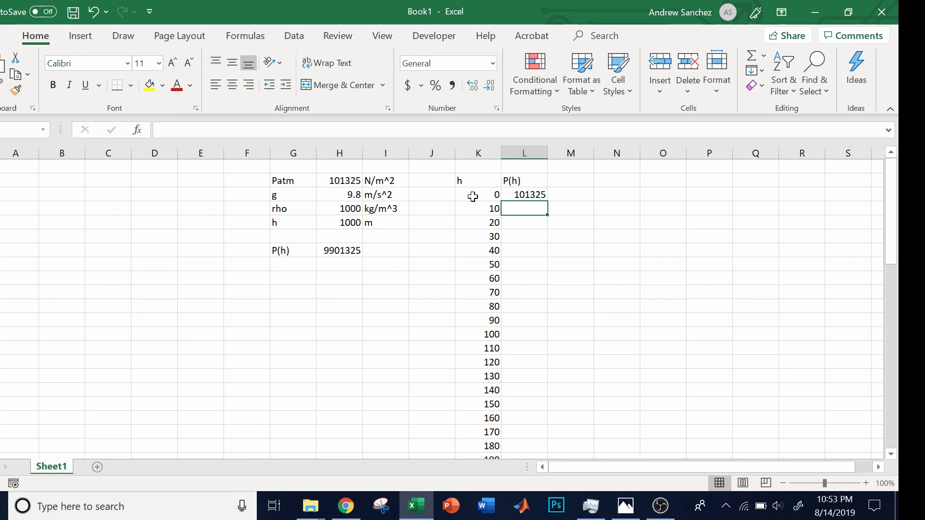
Step: Copy the P(h) formula down column L beside every depth
click(544, 194)
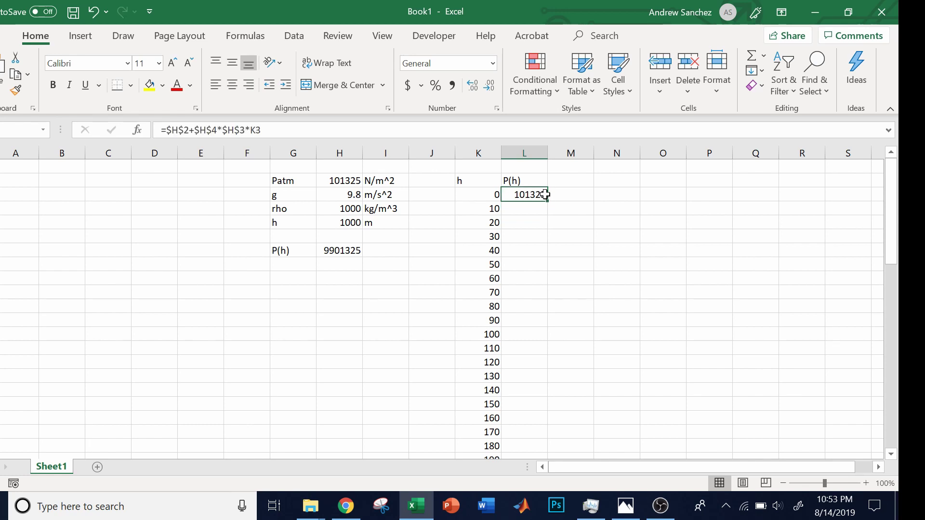
drag(545, 195, 545, 282)
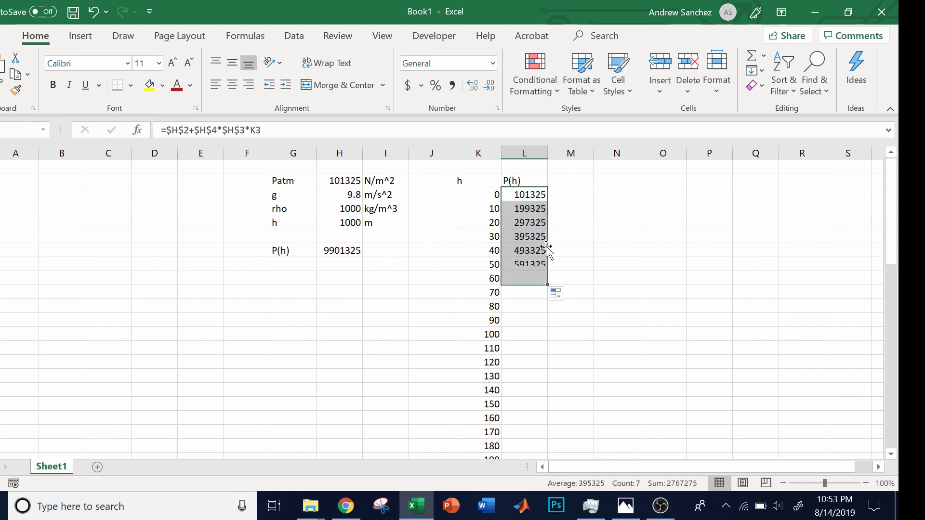
double_click(546, 287)
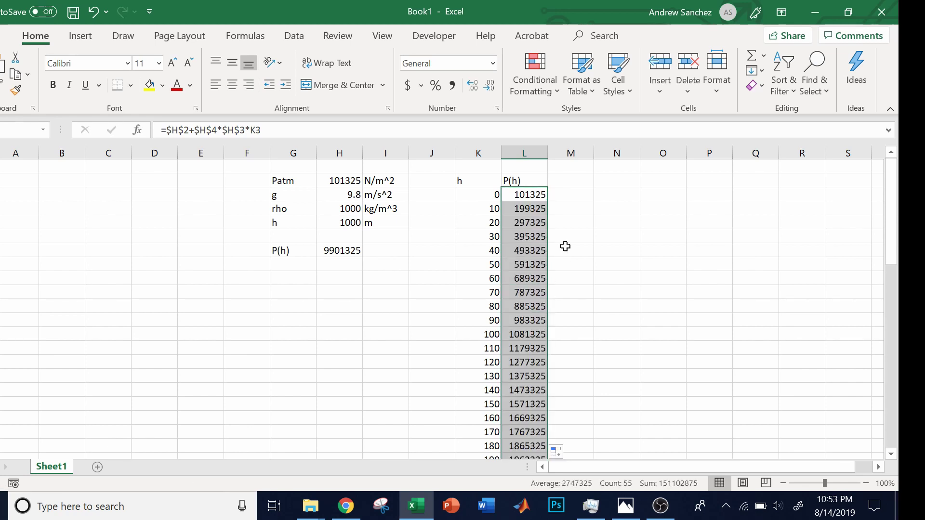
click(561, 209)
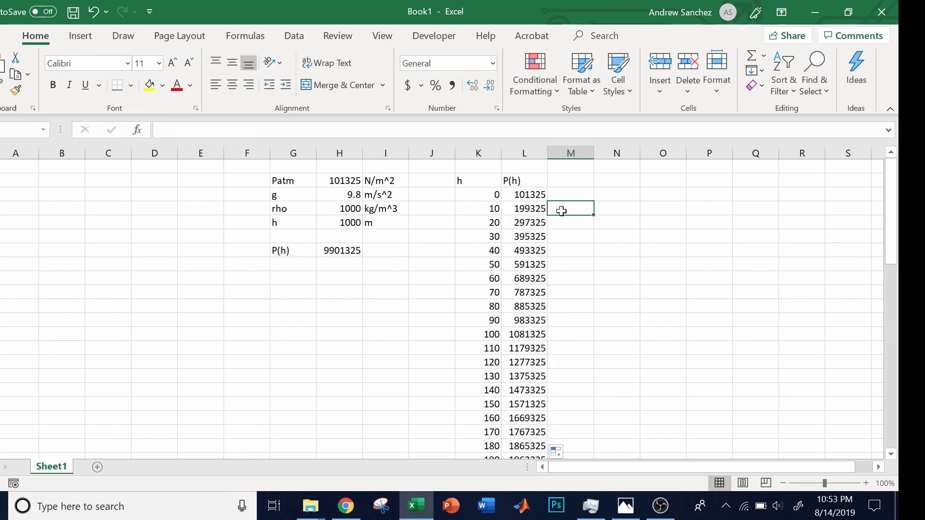
click(481, 165)
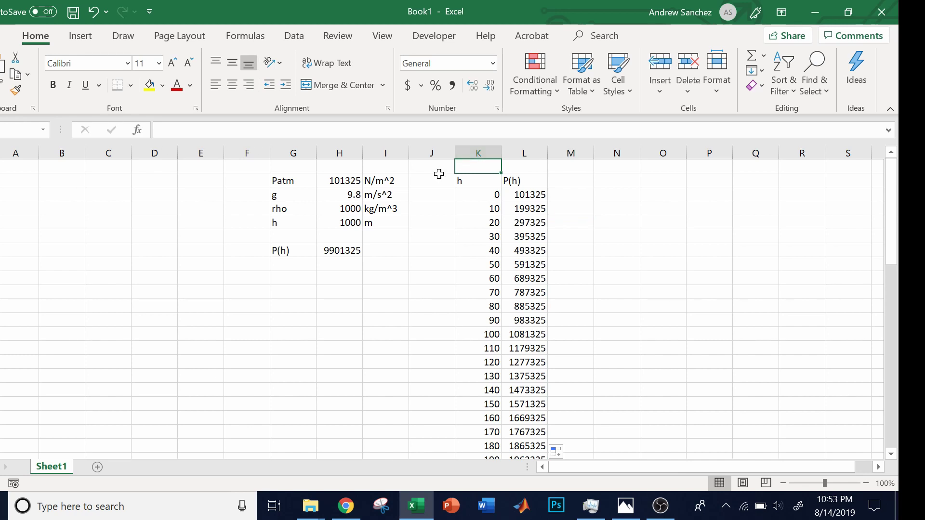
Step: Insert a plain scatter chart of the h and P(h) columns
key(ctrl+shift+Down)
key(ctrl+shift+Down)
key(shift+Right)
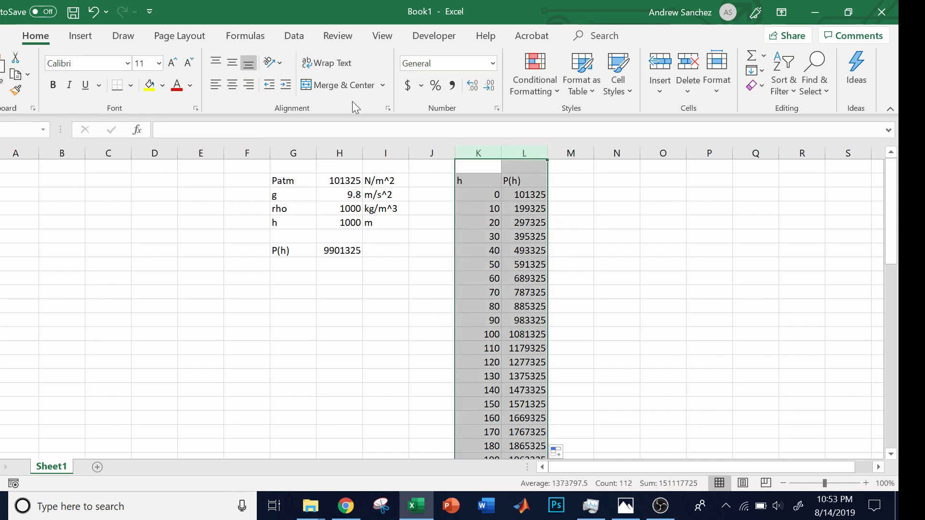
click(80, 36)
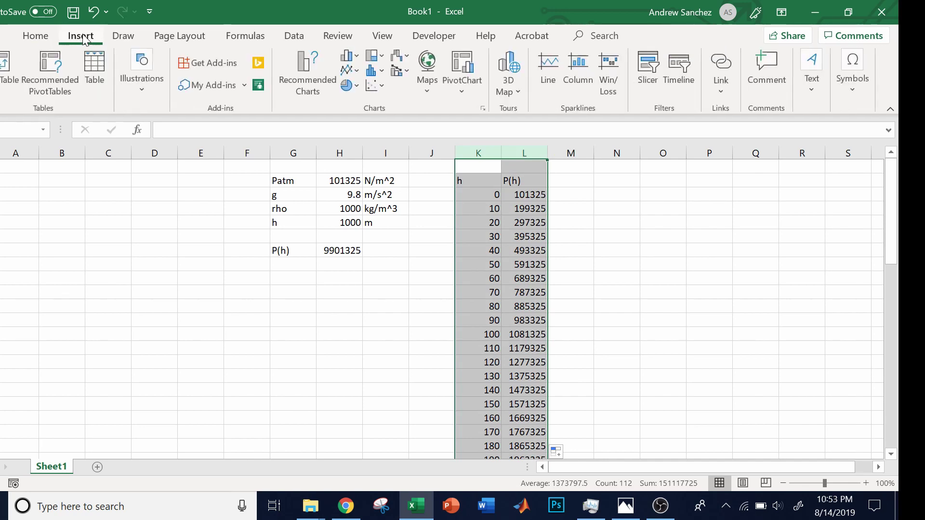
click(375, 85)
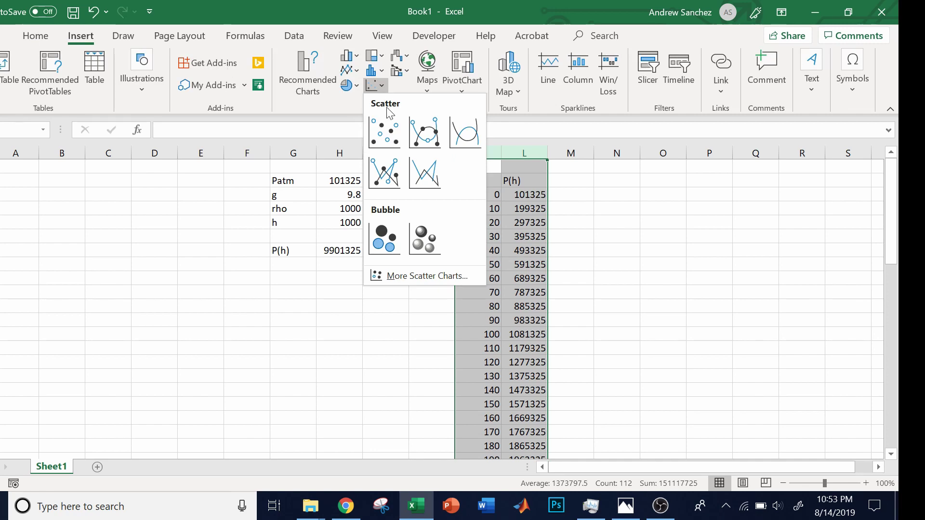
click(385, 136)
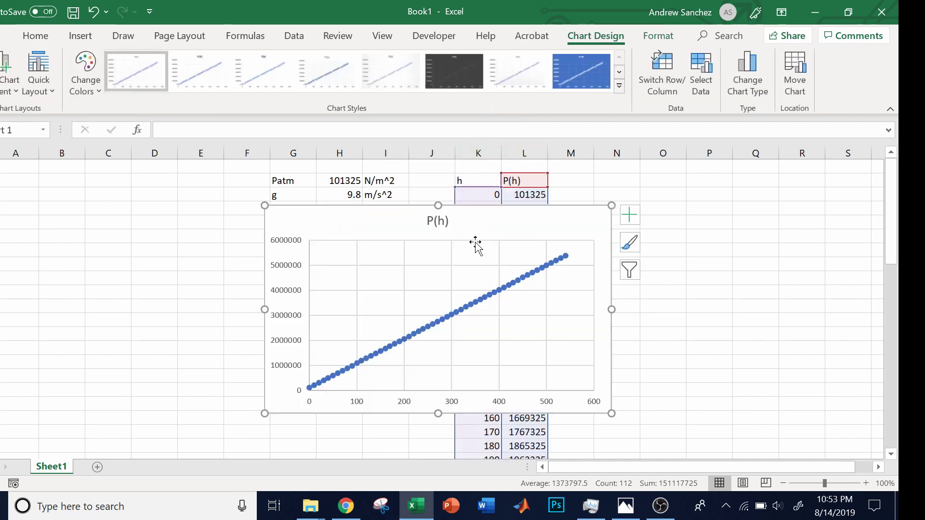
Step: Narrow the chart, place it below the constants table, then switch to MATLAB Online
drag(489, 221, 254, 212)
drag(359, 295, 284, 295)
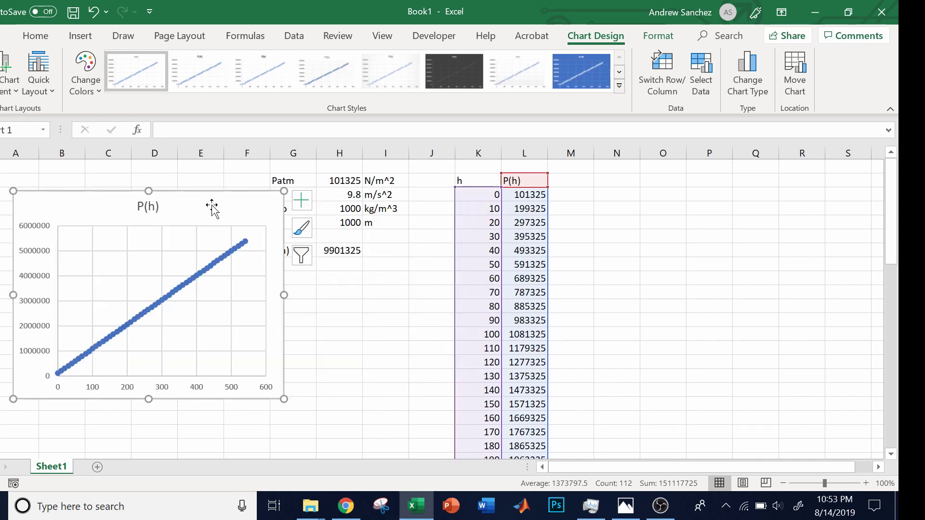
drag(193, 199, 332, 254)
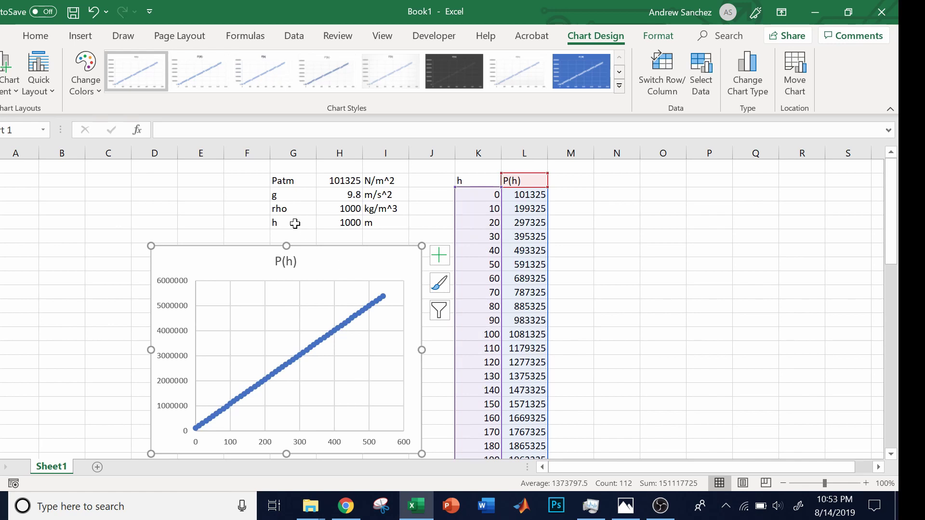
click(315, 224)
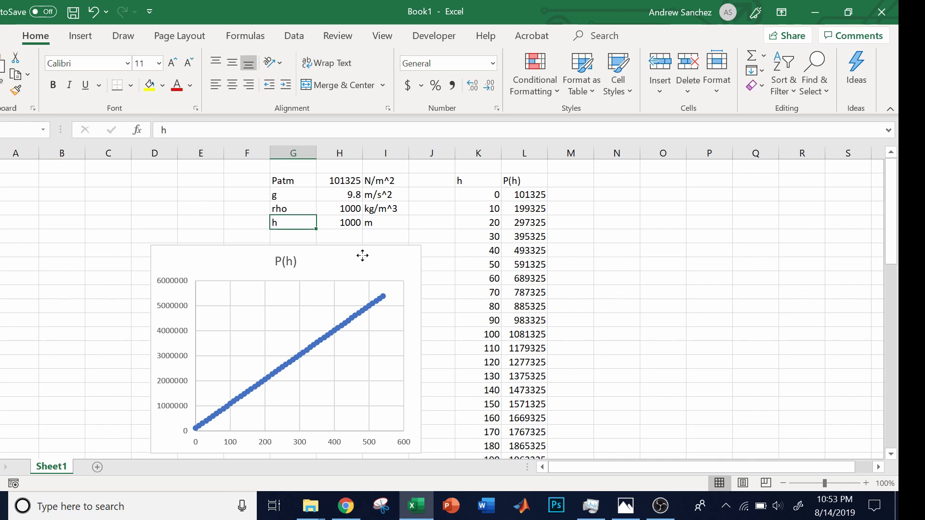
click(418, 254)
key(alt+Tab)
key(alt+Tab)
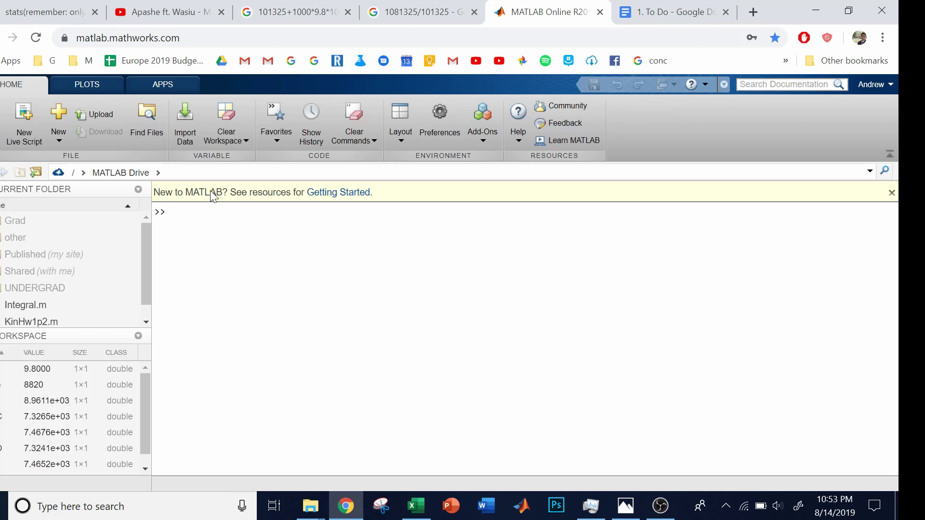
Step: Create a new script headed '%% presure example' and save it as Pressure_exampe.m
click(58, 113)
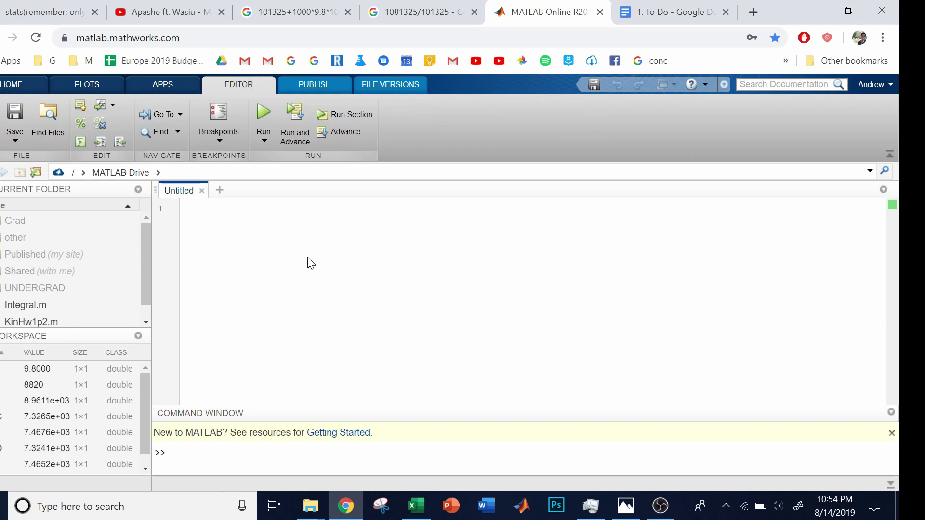
text(%% presur)
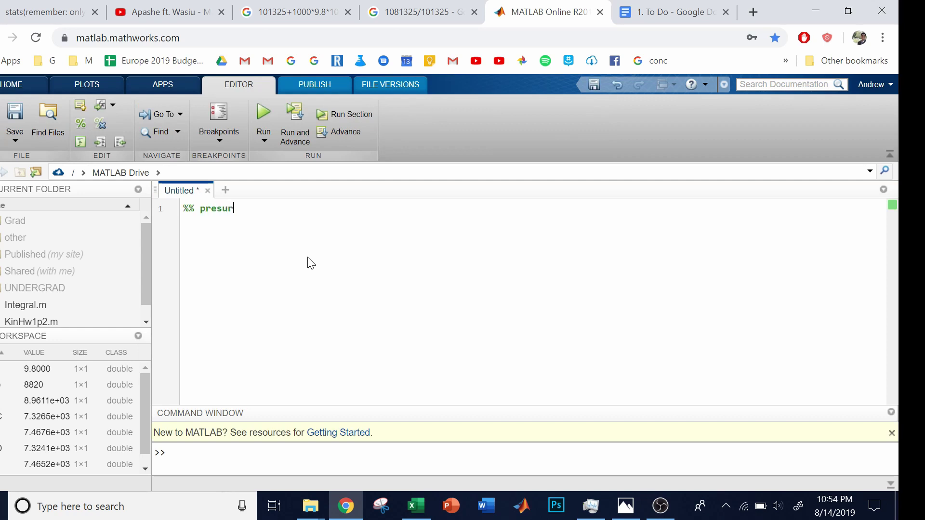
text(e example)
click(264, 114)
double_click(357, 287)
text(Pressure example)
key(BackSpace)
key(BackSpace)
text(e.m)
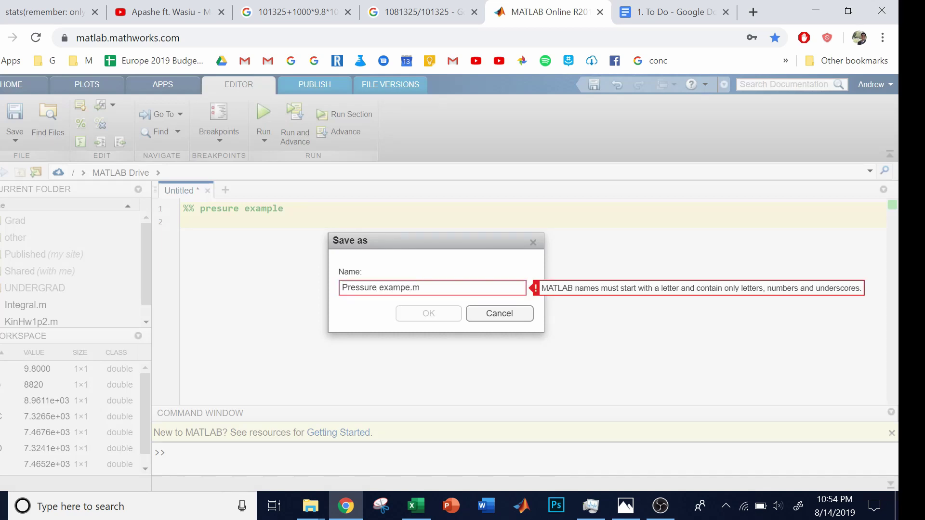
key(Delete)
text(_)
click(434, 311)
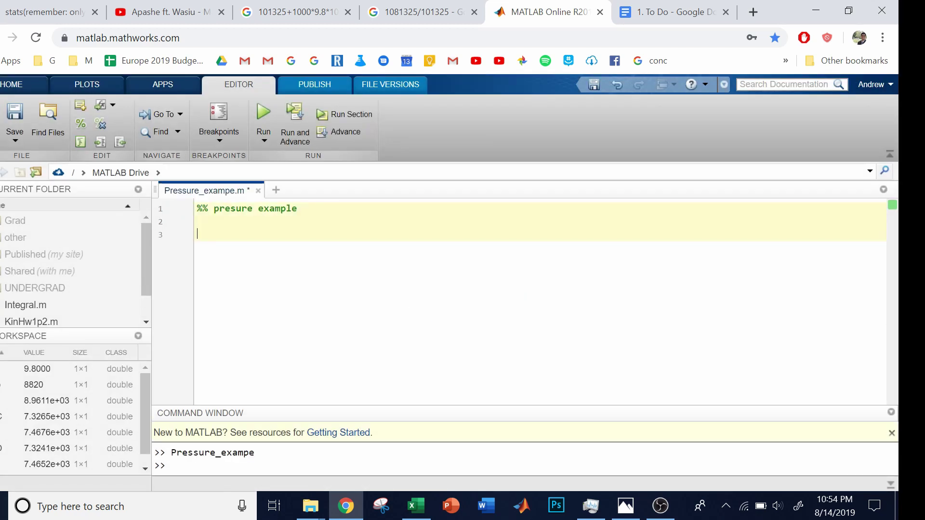
Step: Define P_atm = 101325 with the comment 'atmospheric pressure in N/m^2'
text(_atm = 101325;)
drag(348, 406, 359, 306)
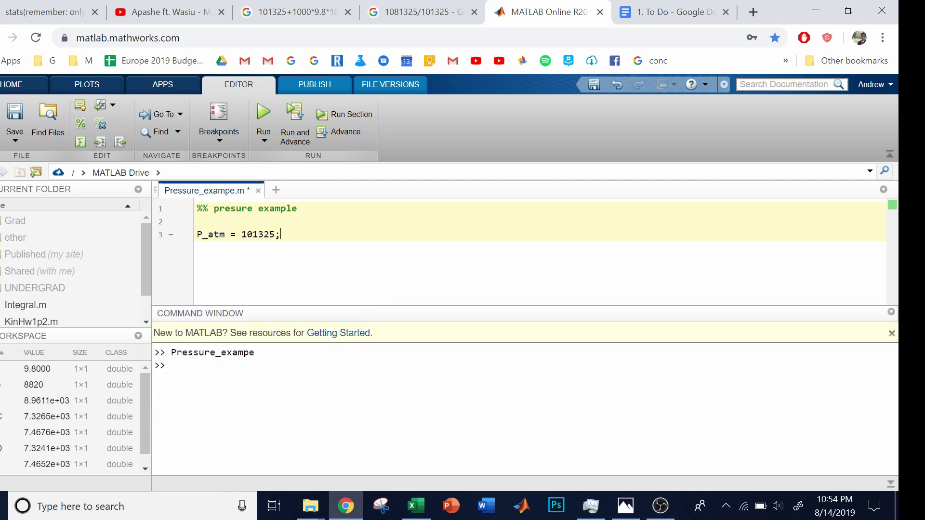
text(%)
text(atmospheric pressure in )
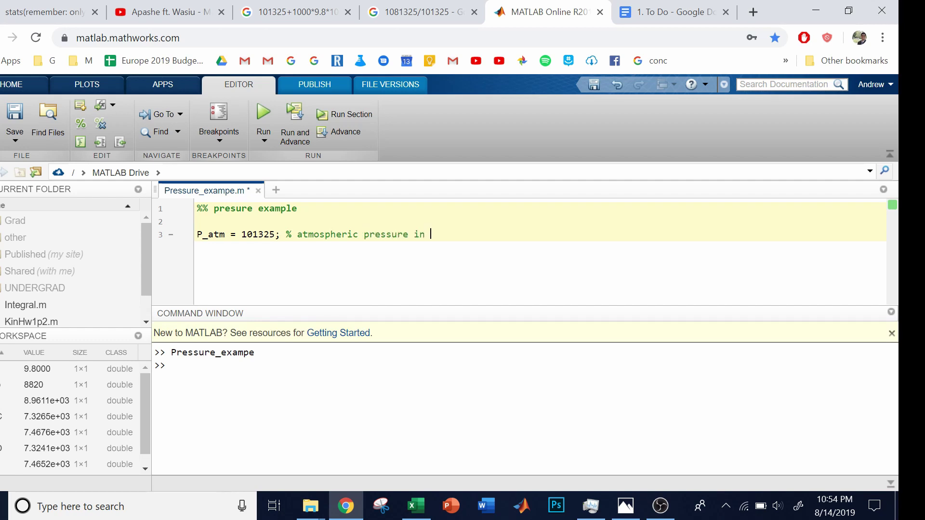
text(N/m^2)
Step: Add g = 9.8 (%m/s^2) and rho = 1000 (%kg/m^3) on new lines
key(Return)
text(g     = 9.8; %m/s^2)
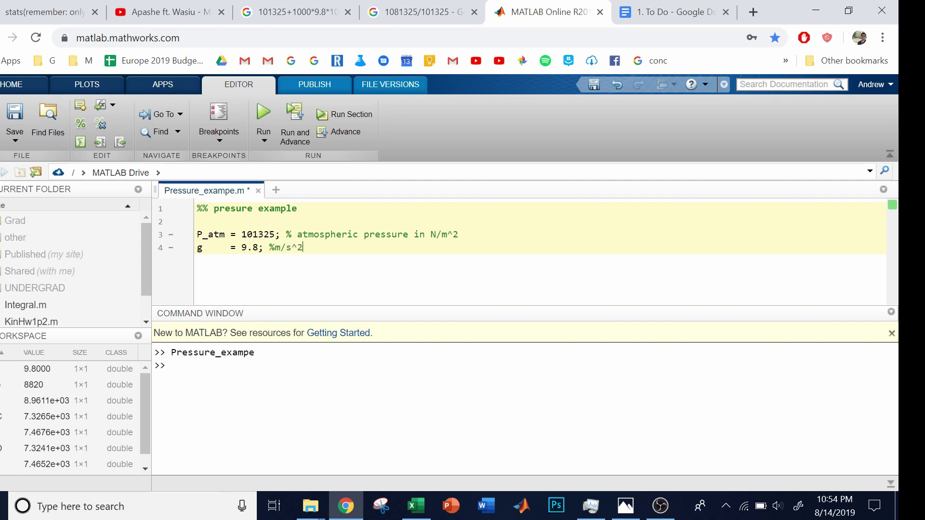
key(Return)
text(rho   = 1000; %kg/m^3)
key(Return)
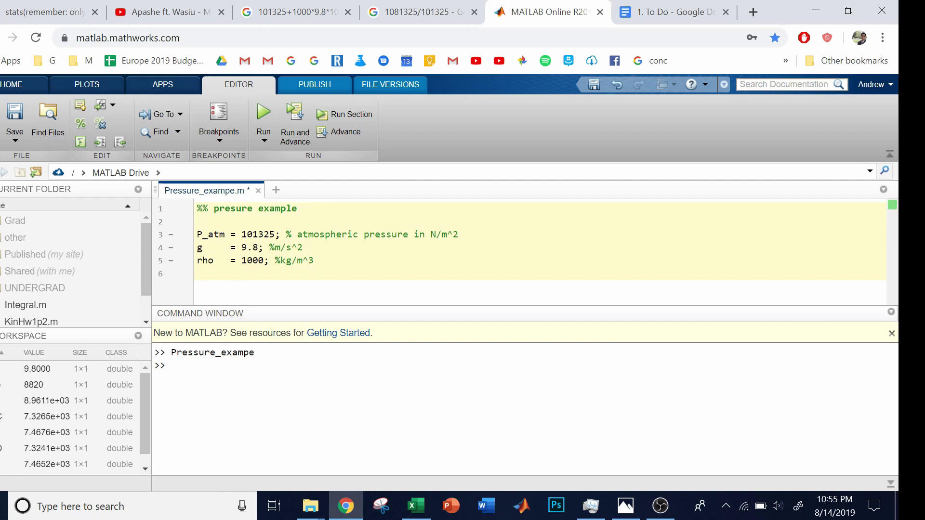
Step: Add h = 100 (%m) and the formula P = P_atm +rho*g*h
key(Return)
text(h = 100; %m)
key(Return)
key(Return)
text(P = P_atm )
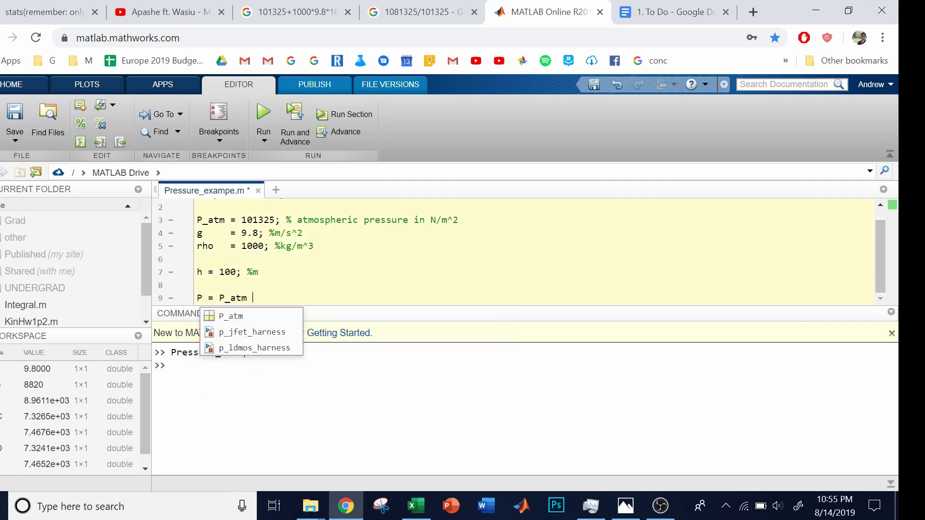
text(+rho*g*h)
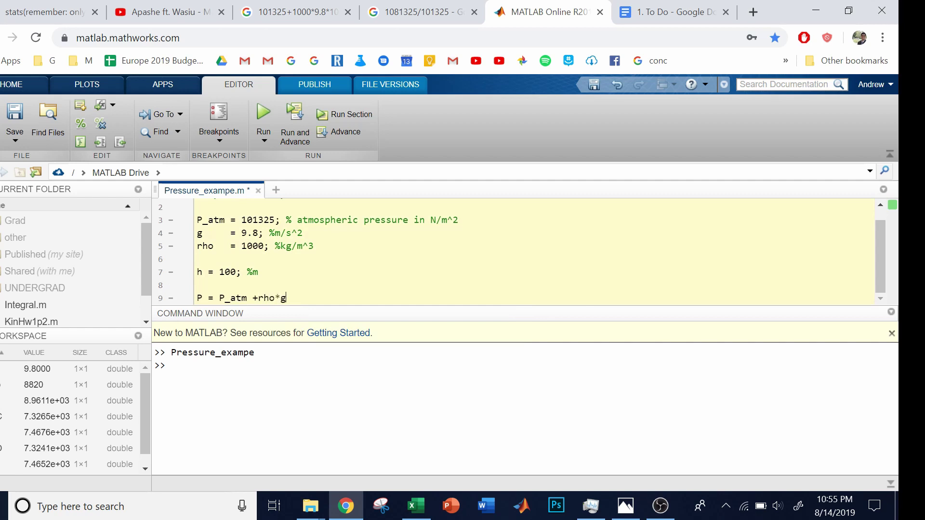
Step: Run the script for P = 1081325, then replace h with [0:.1:100] and rerun
click(263, 121)
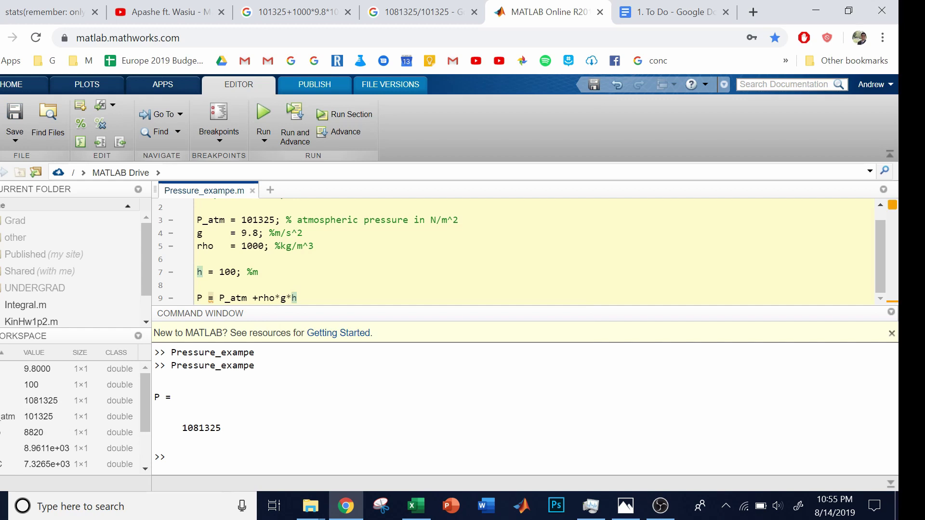
triple_click(226, 272)
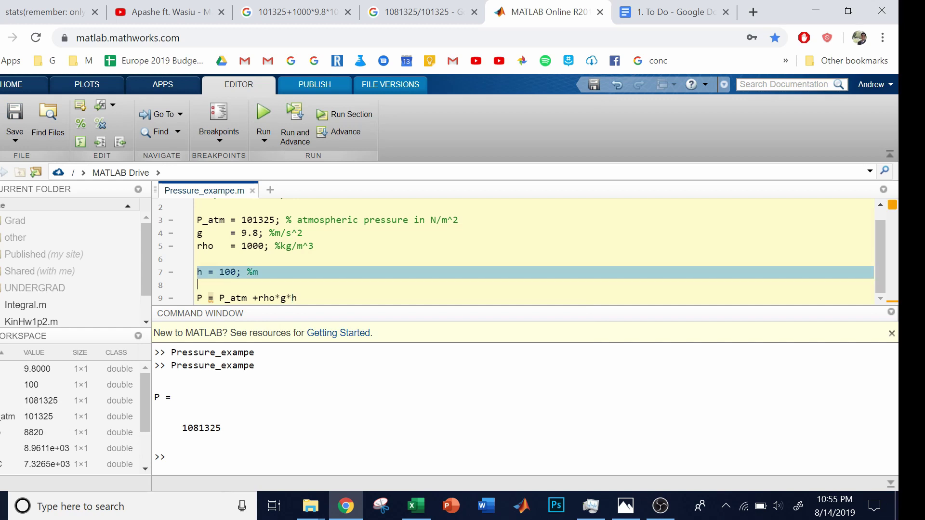
text(h)
key(Return)
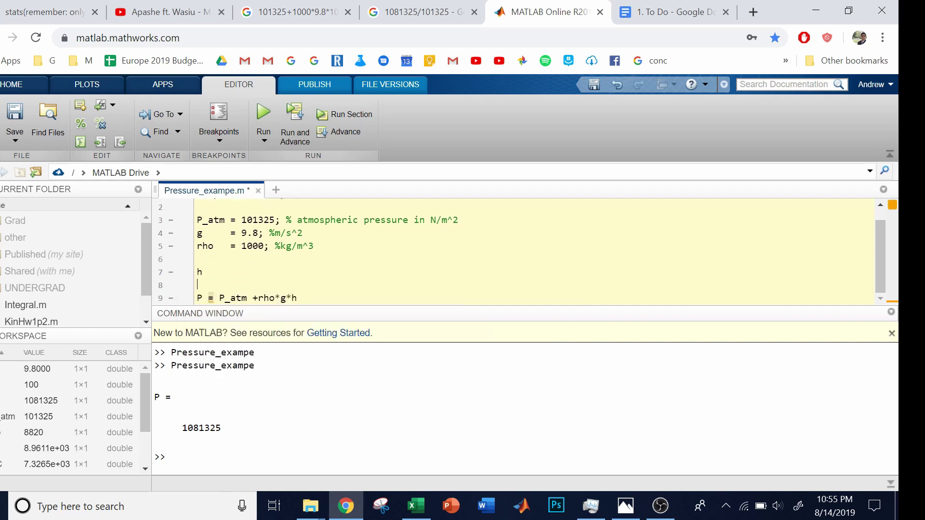
text(=[])
text(0:)
text(.1)
text(:10)
key(BackSpace)
key(BackSpace)
text(100)
click(268, 102)
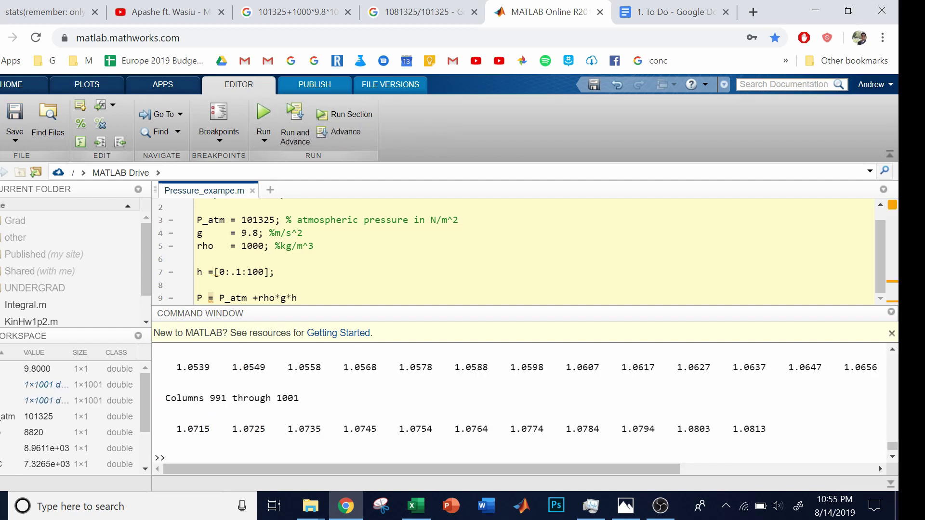
Step: Extend h to [0:.1:10000], end the P line with ;, add plot(h,P) and run
text(00)
click(300, 298)
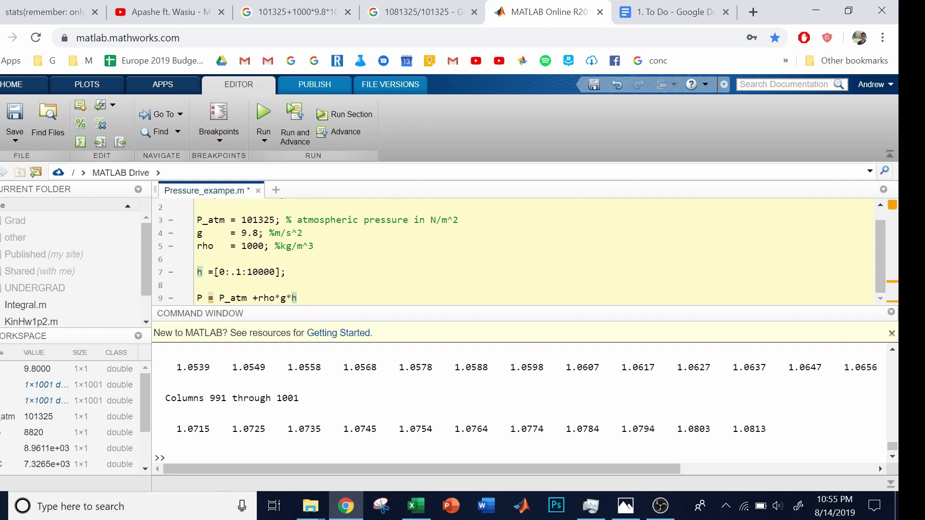
text(;)
key(Return)
key(Return)
text(plot(h,P)
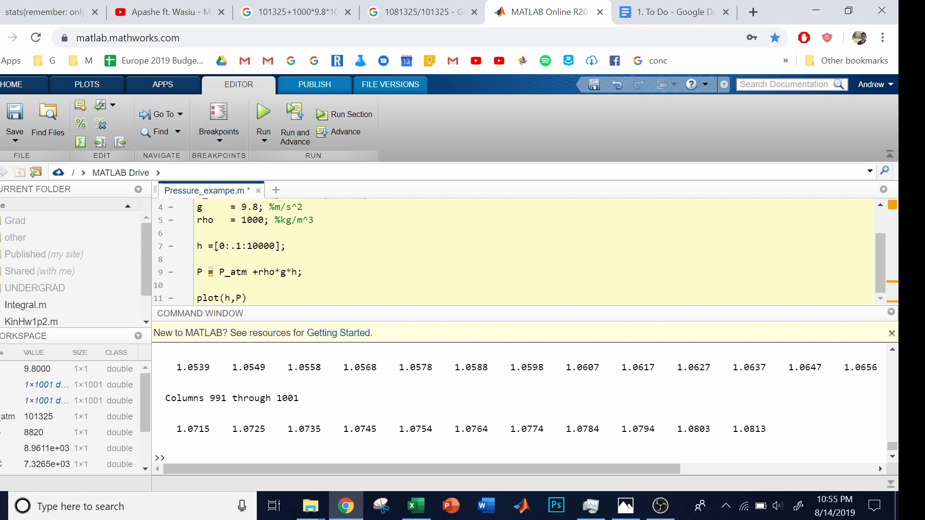
click(264, 114)
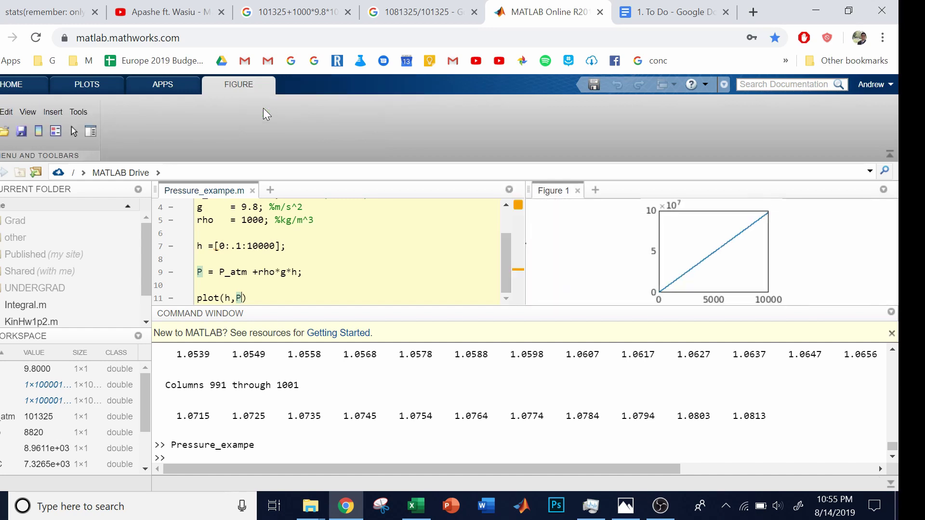
drag(604, 315, 605, 413)
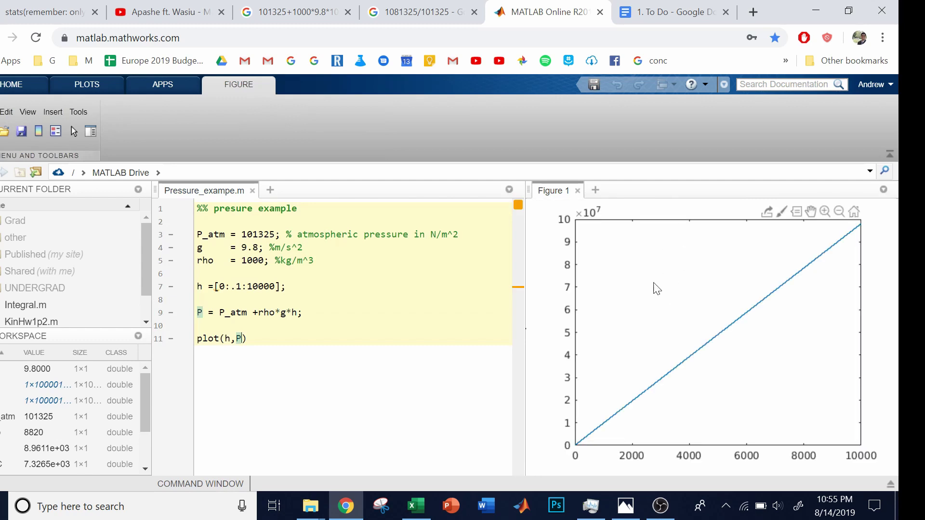